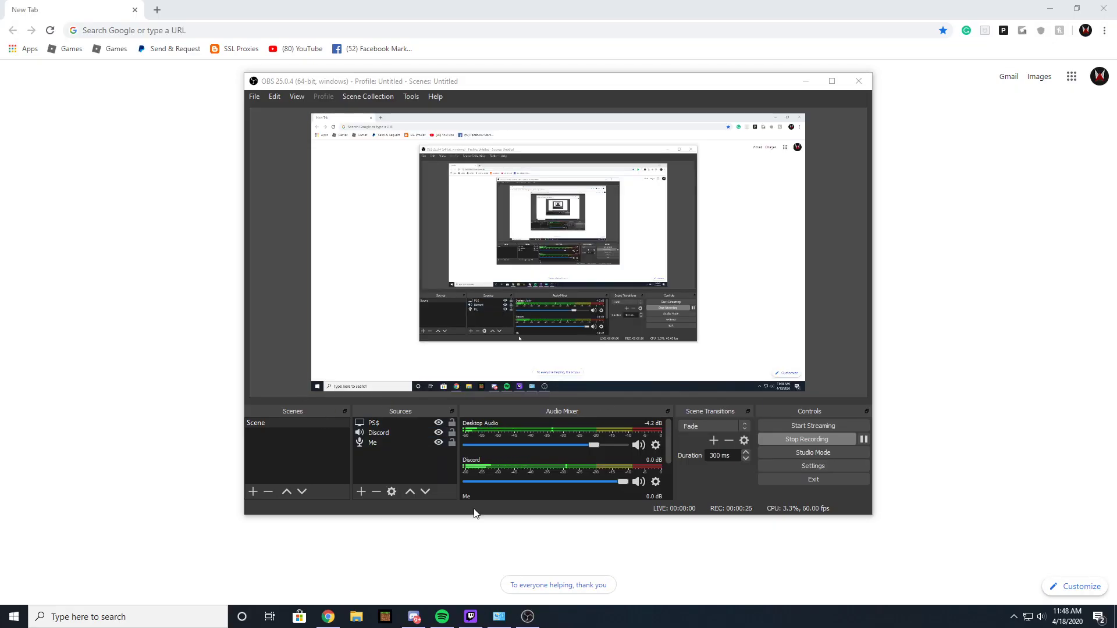
Step: Search Windows for 'firewall' and open the Windows Defender Firewall control panel page
click(399, 559)
key(super)
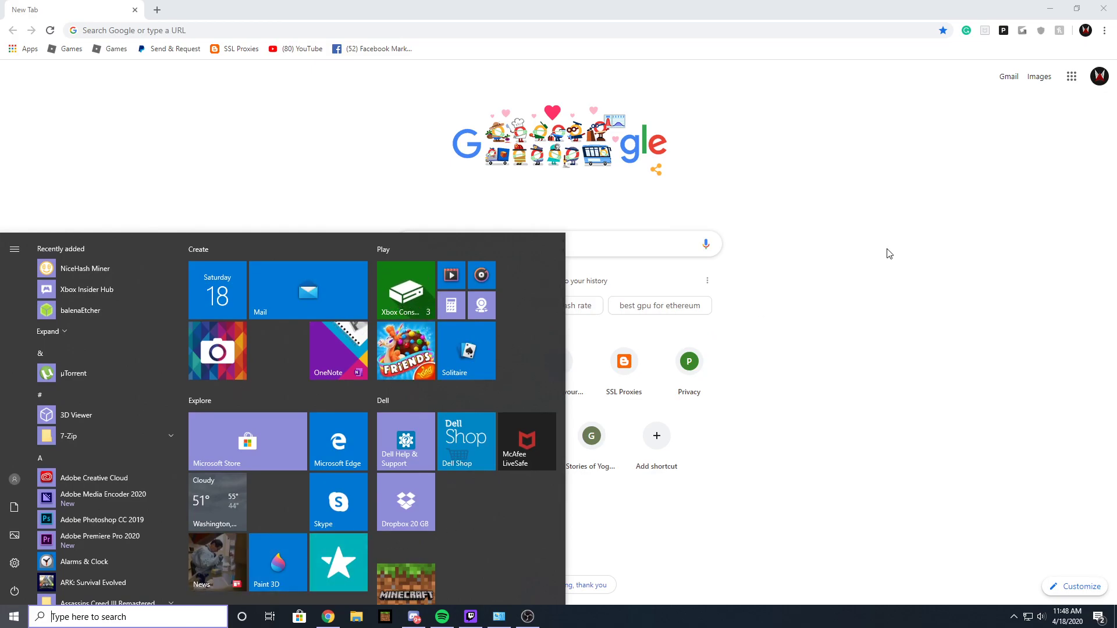
click(929, 245)
click(121, 626)
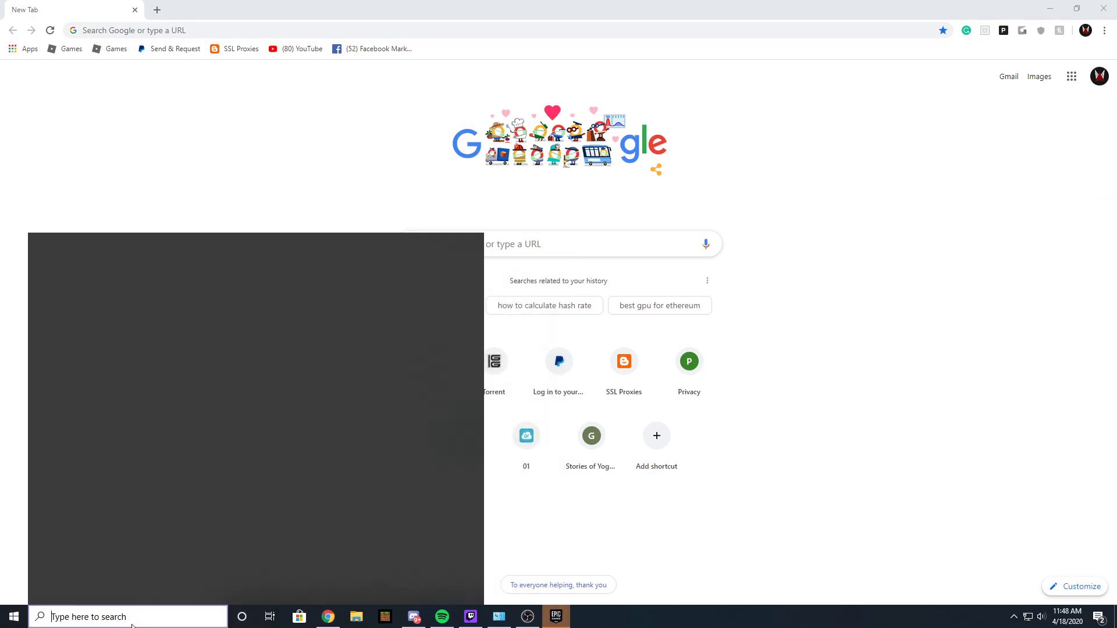
text(firewall)
key(Return)
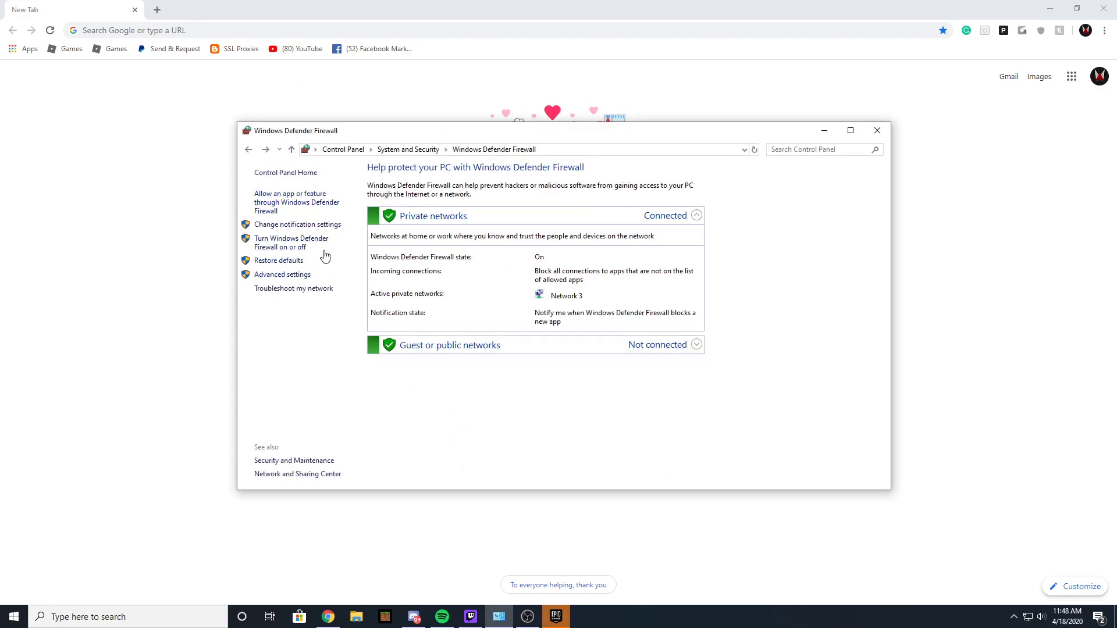
Step: In Advanced settings, start a new Outbound Rule of the Program type
click(278, 276)
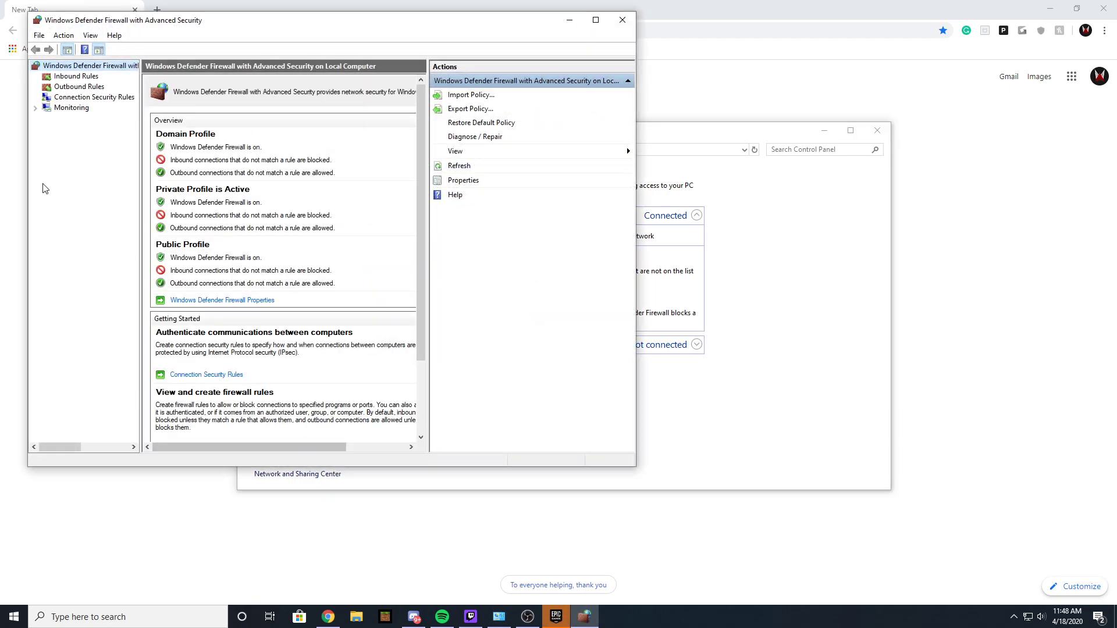
click(79, 87)
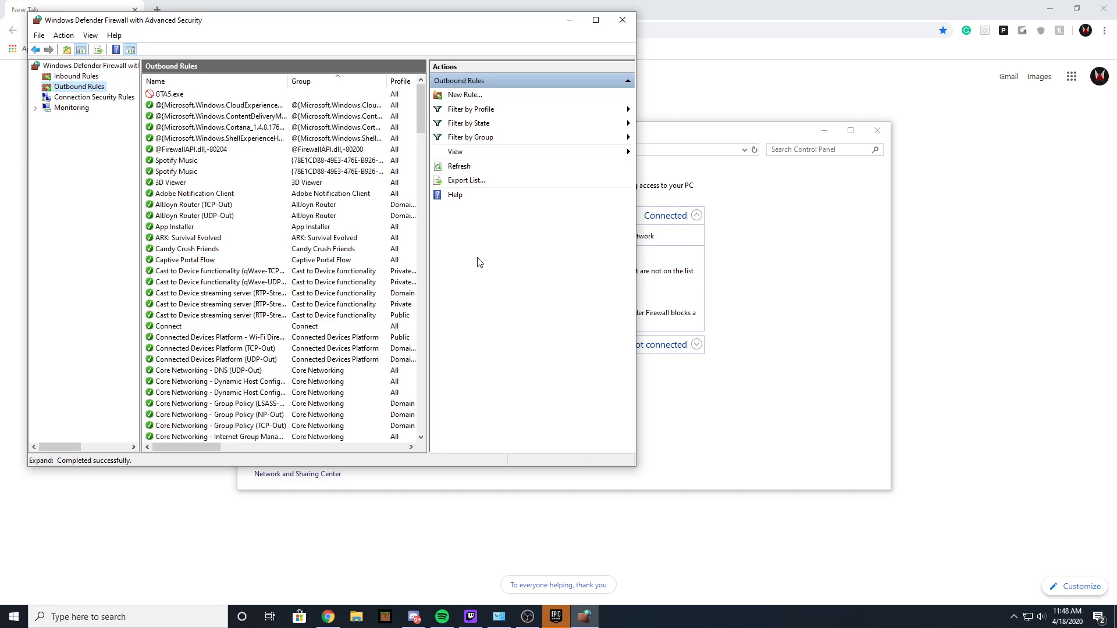
click(460, 94)
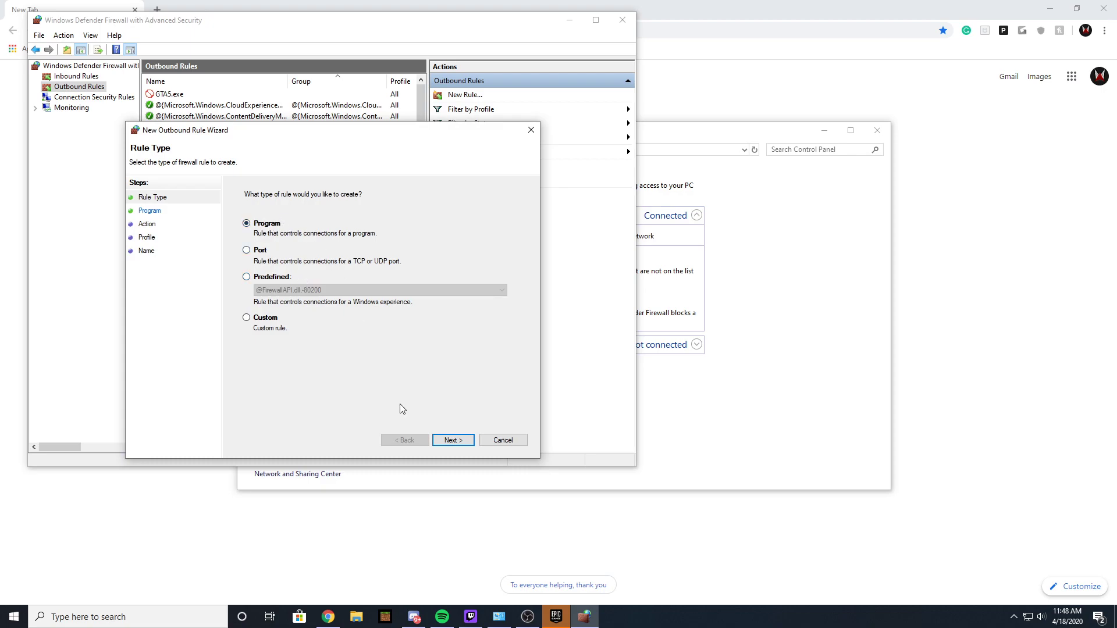
click(451, 442)
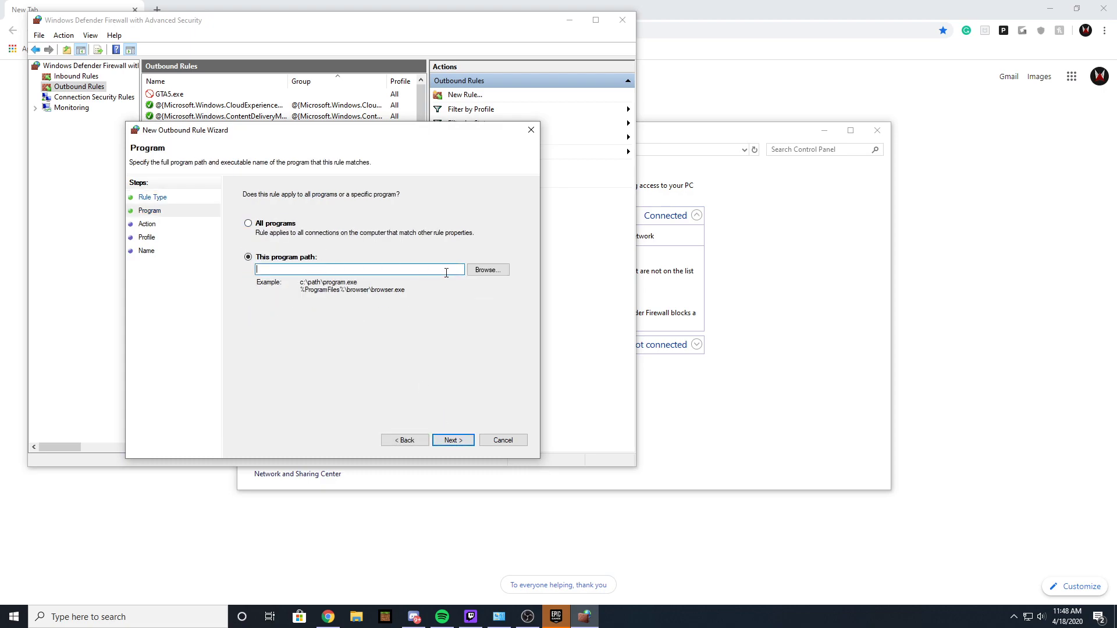
Step: Browse to E:\Games\JustCause4 and choose JustCause4.exe as the rule's program
click(487, 270)
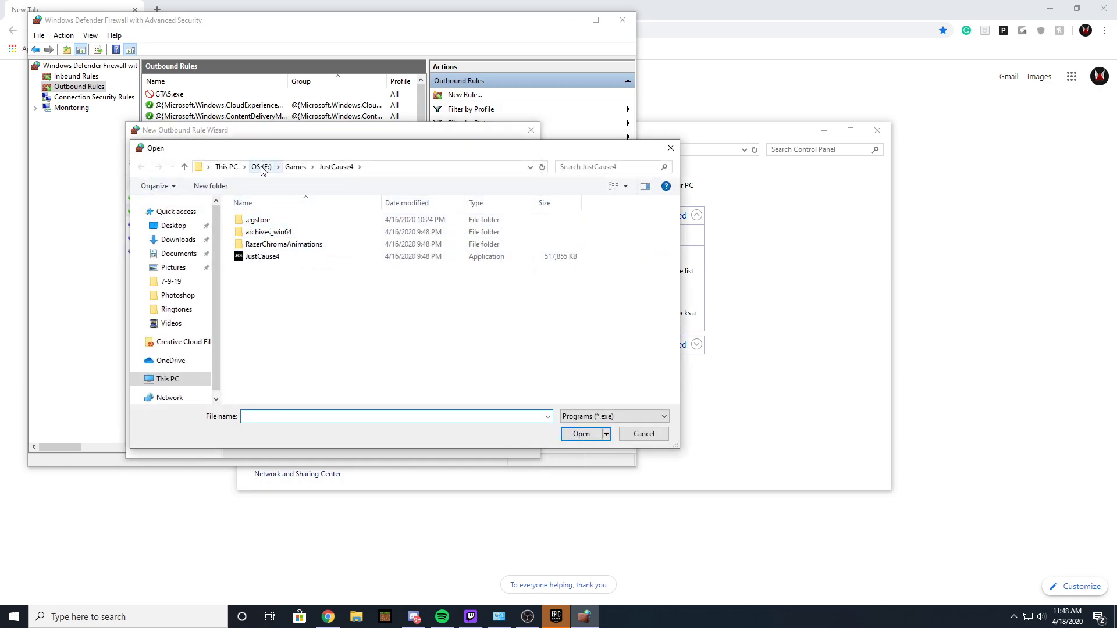
click(261, 170)
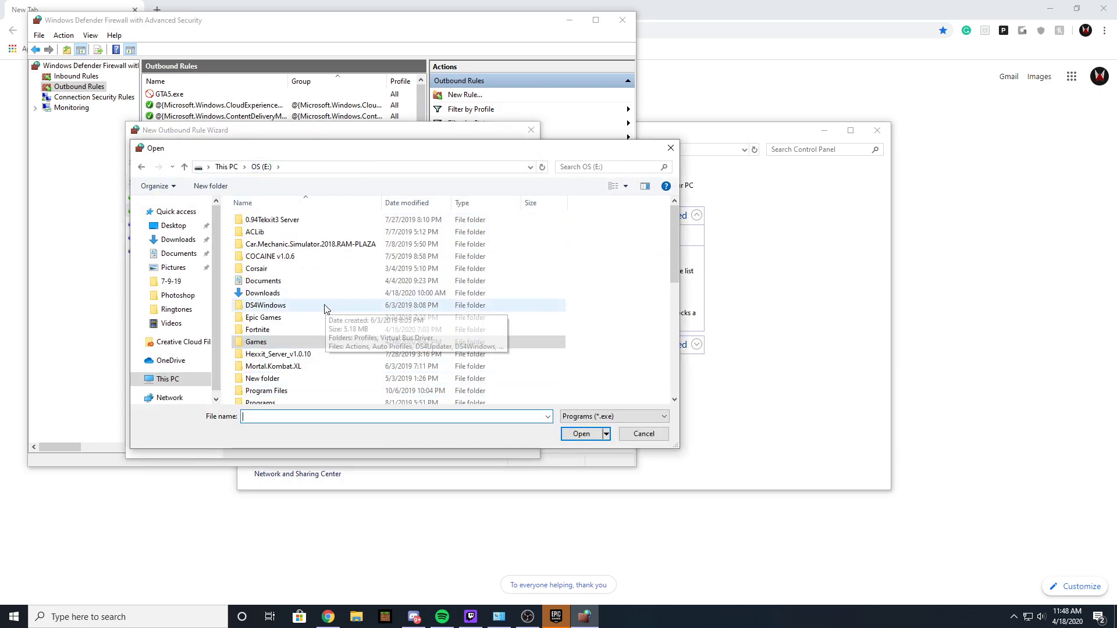
scroll(294, 291, down, 2)
scroll(331, 282, up, 1)
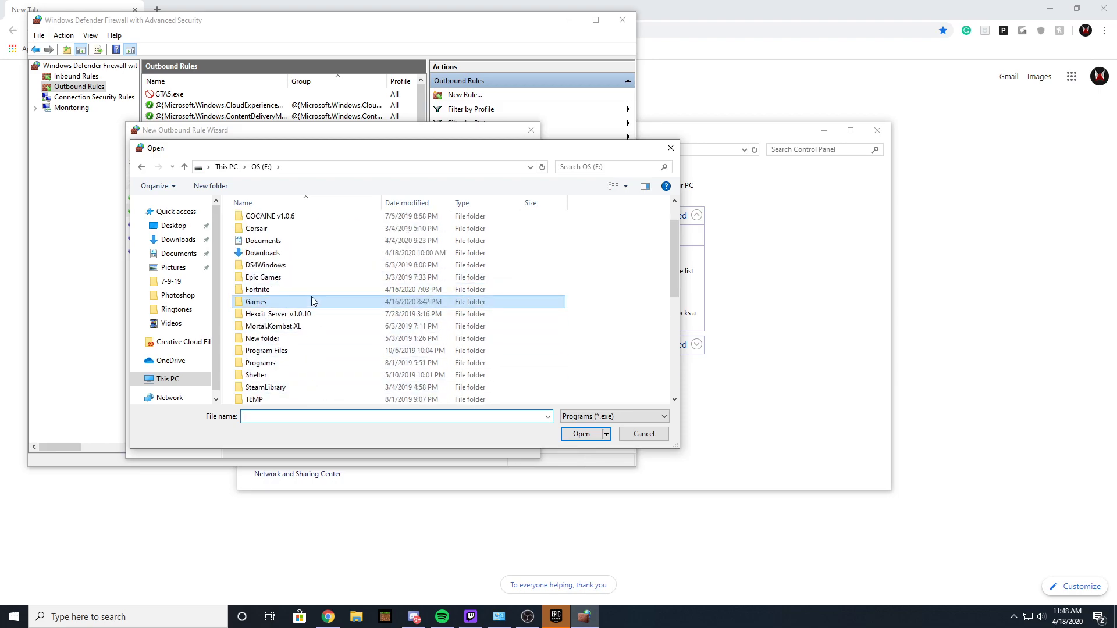
double_click(272, 306)
scroll(309, 337, down, 2)
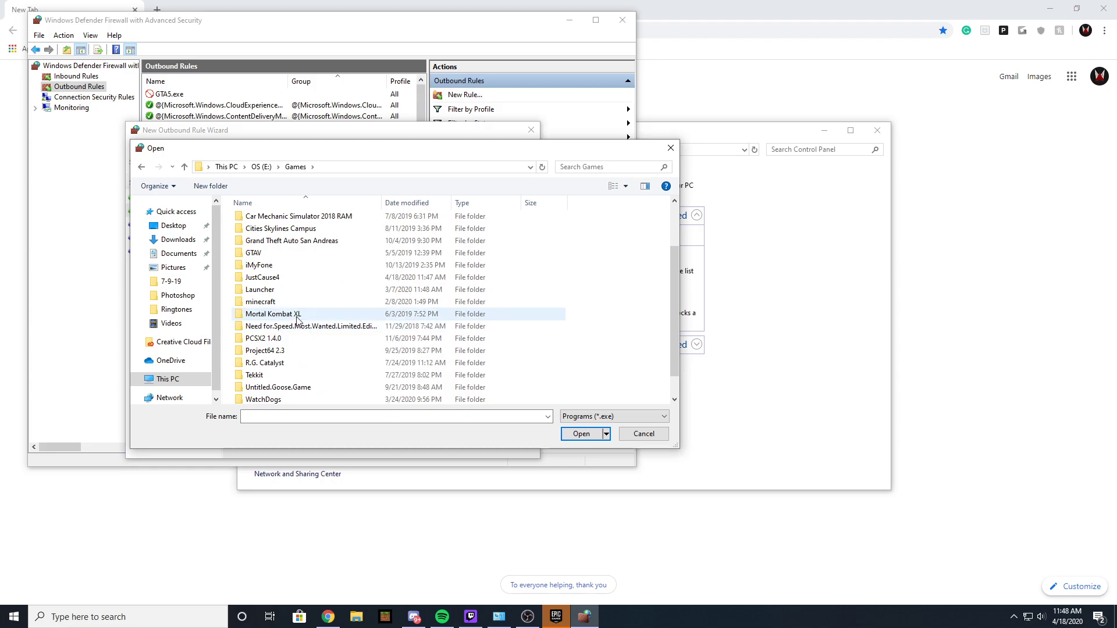
scroll(286, 349, up, 2)
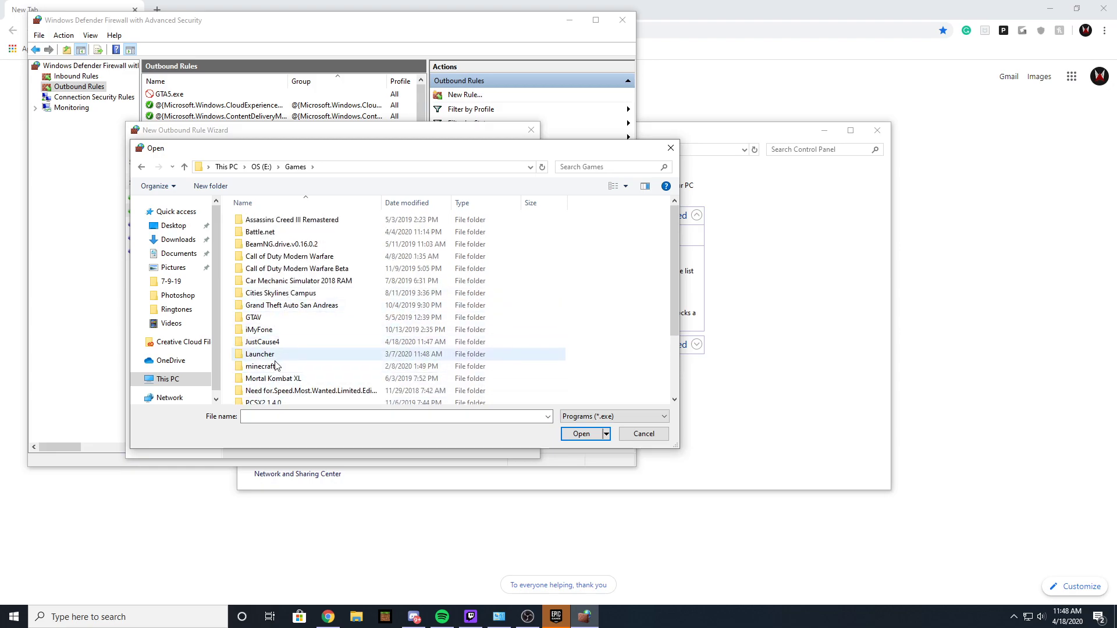
double_click(274, 342)
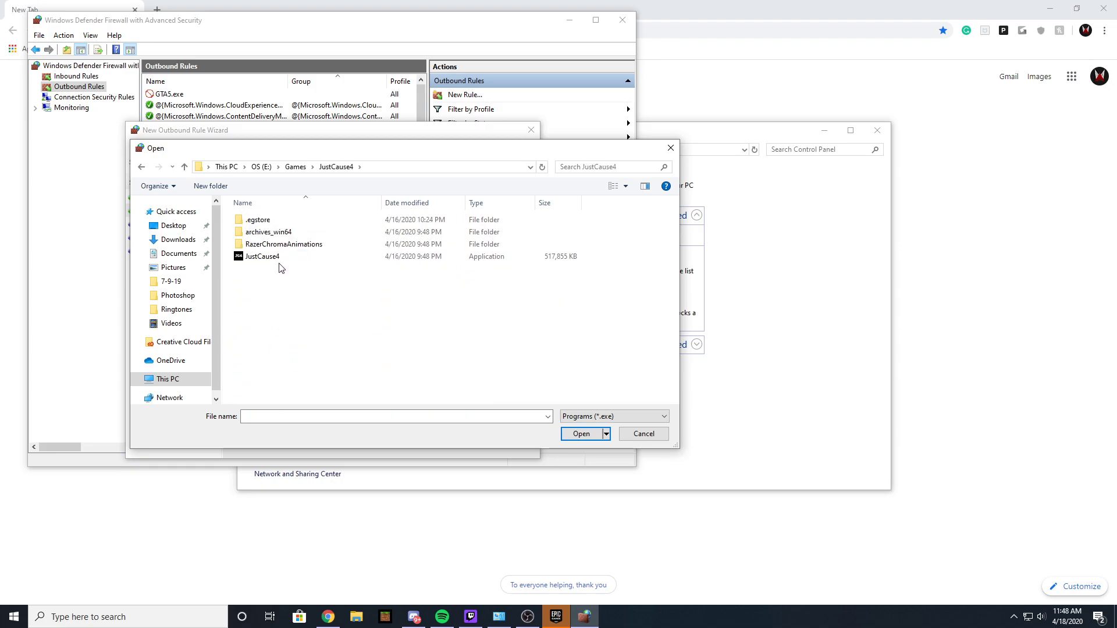
click(278, 259)
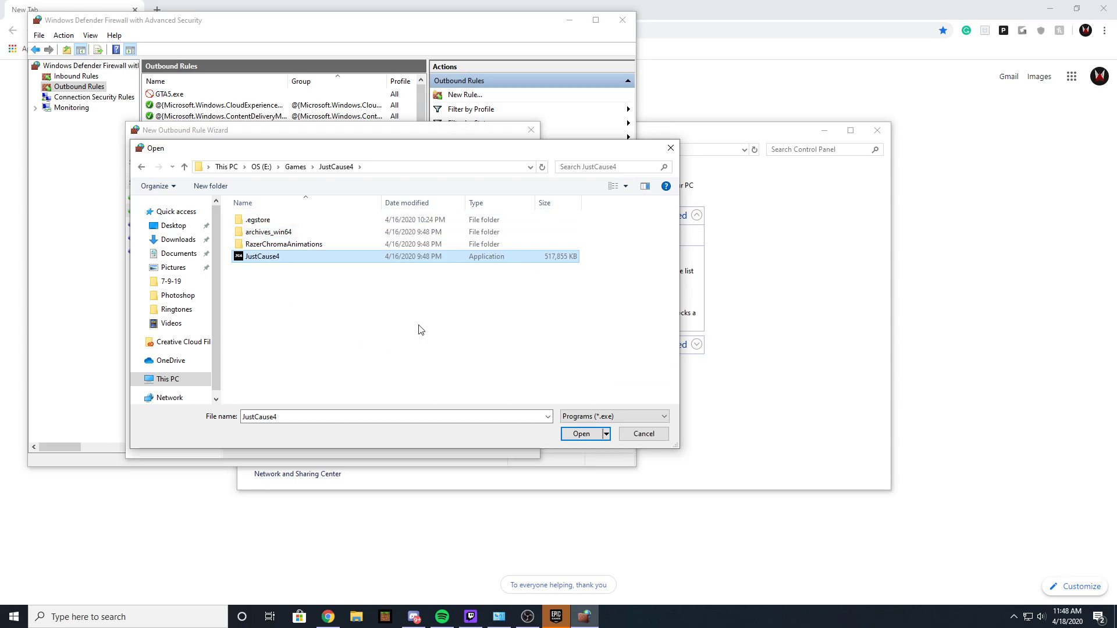
click(582, 434)
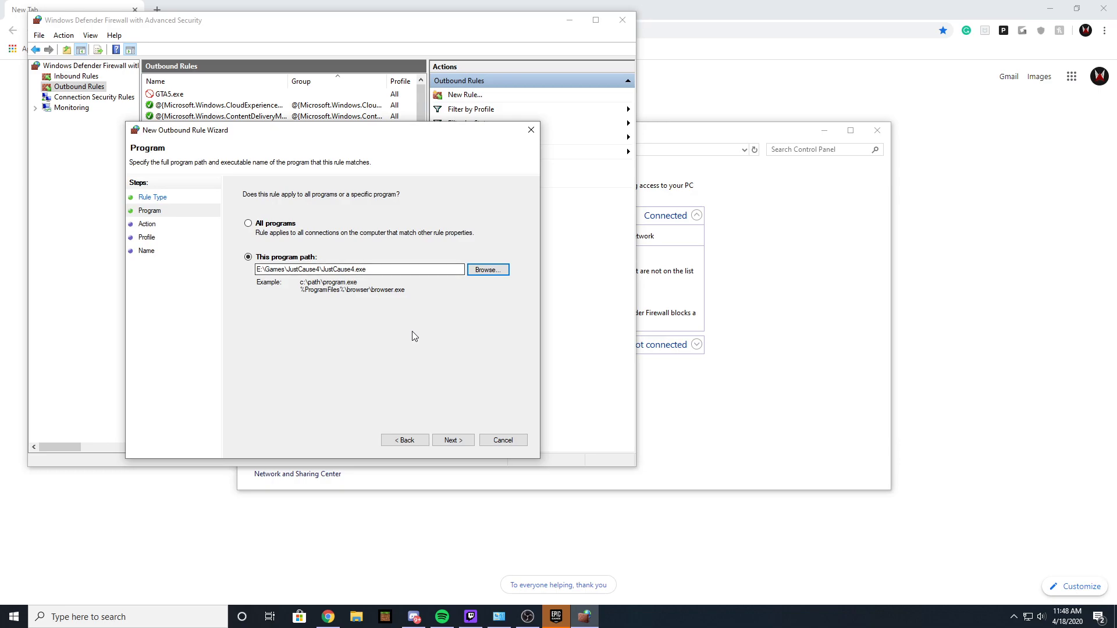
Step: Make the rule block the connection on all profiles, name it 'Fix', and finish it
click(469, 440)
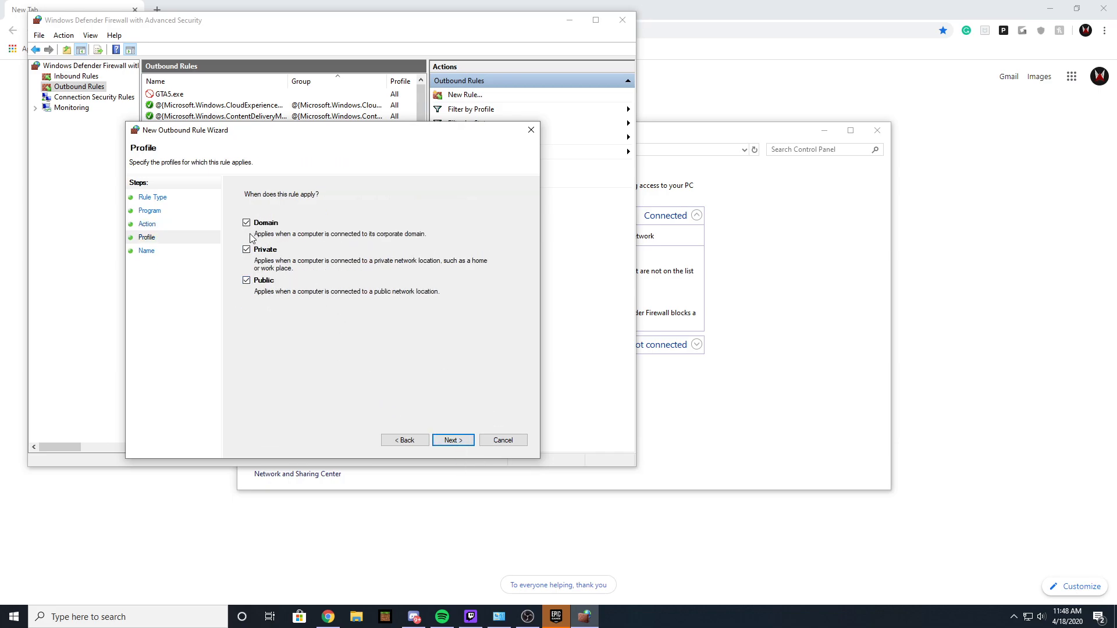
click(460, 440)
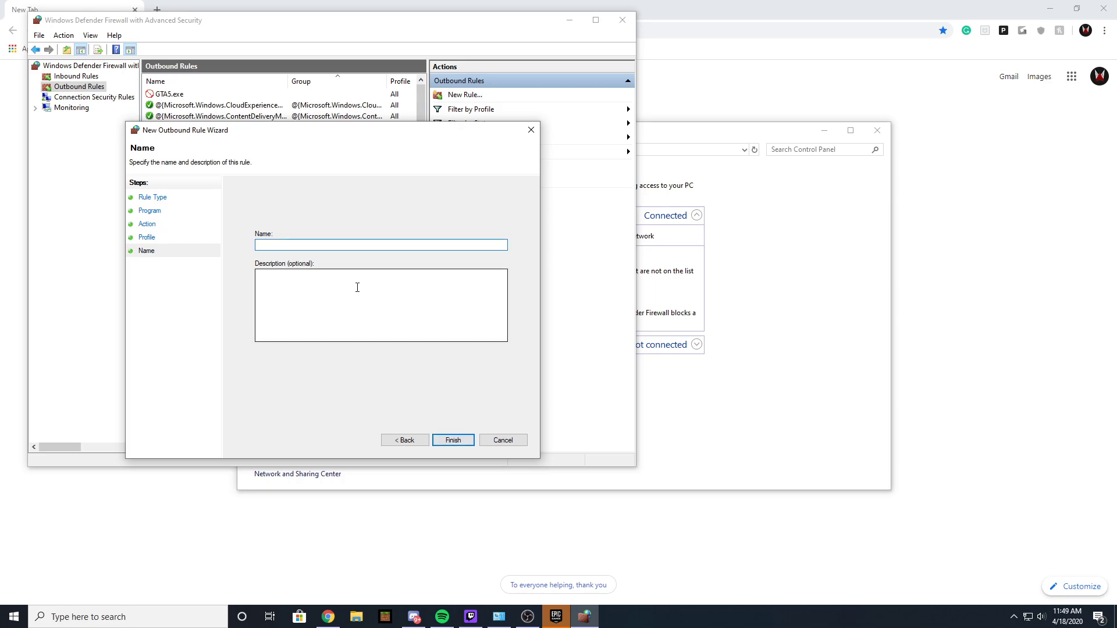
click(454, 441)
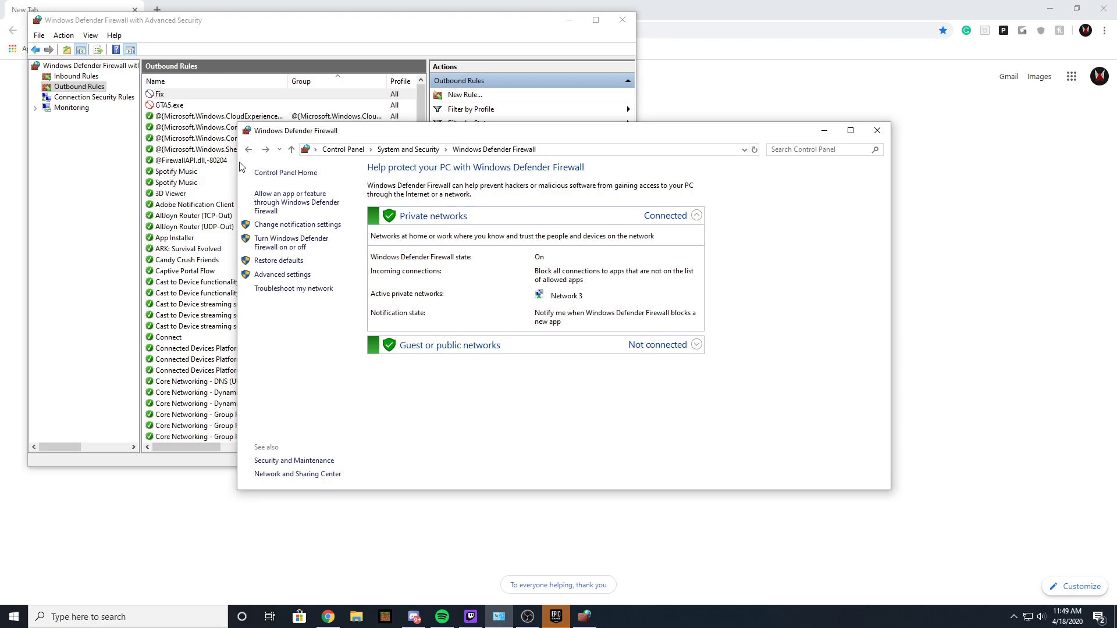
click(827, 130)
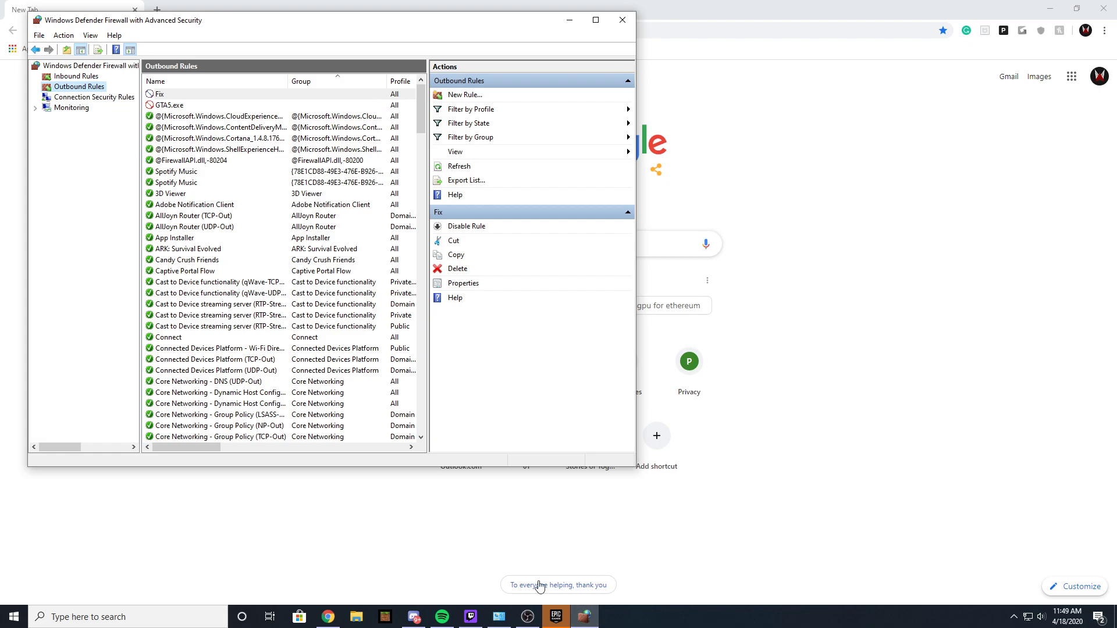
Step: Bring up the Epic Games launcher's Library and launch Just Cause 4
click(556, 615)
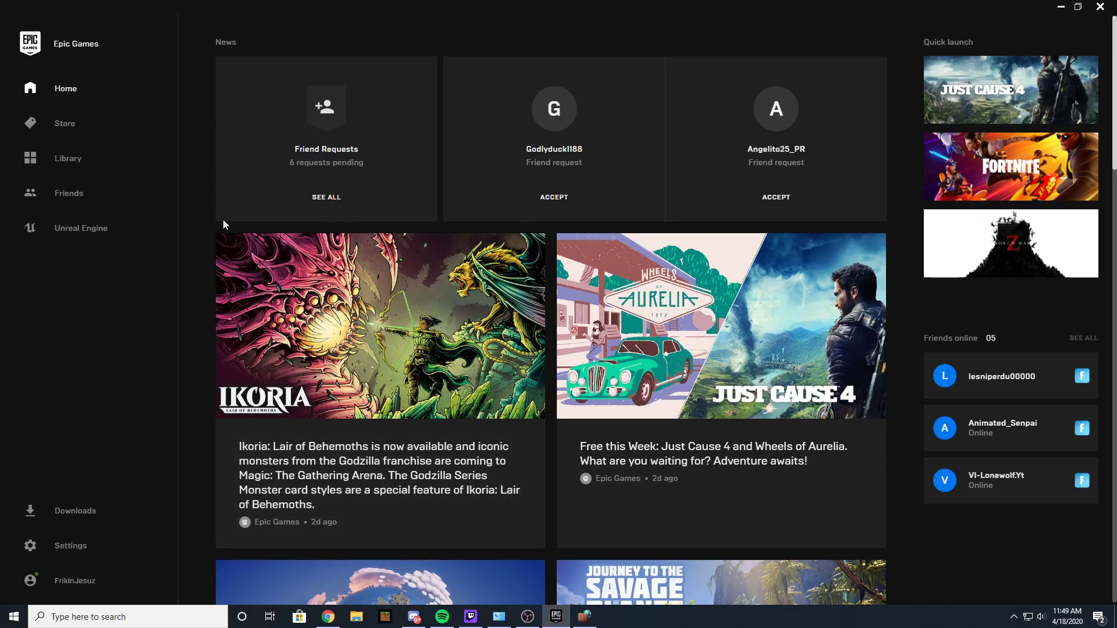
click(64, 163)
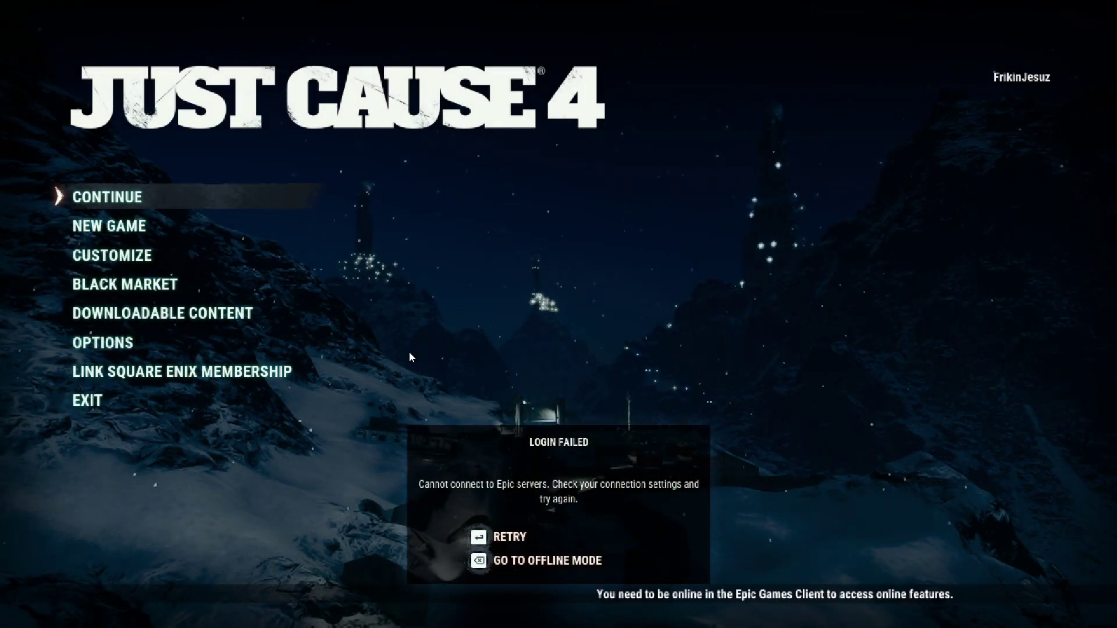
Step: Dismiss the login failure into offline mode and continue the saved game
key(BackSpace)
key(Down)
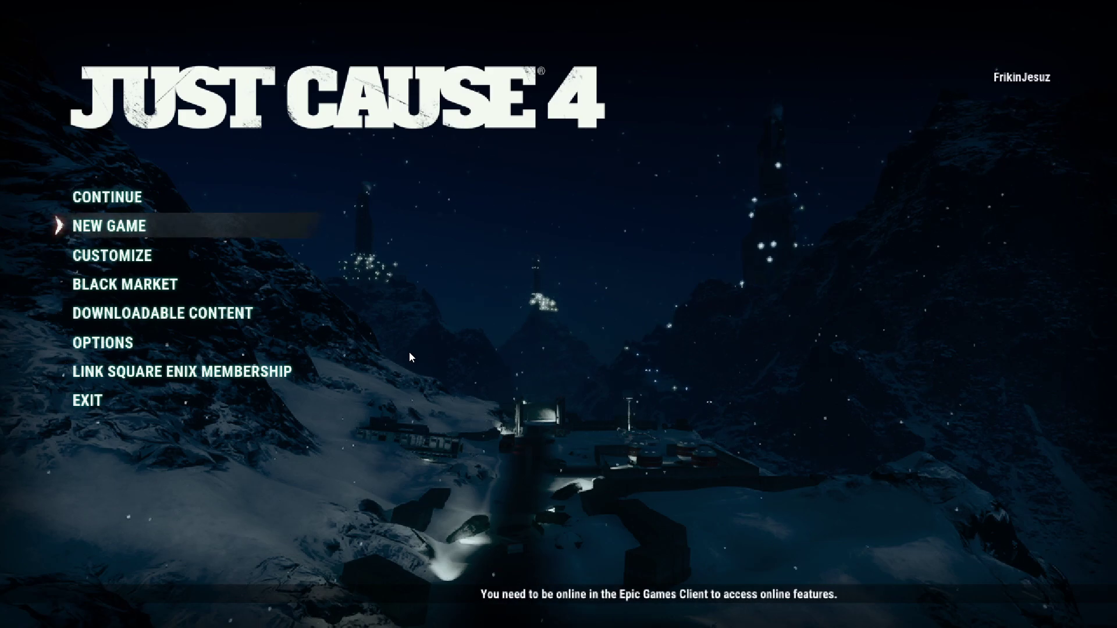
key(Up)
key(Down)
key(Up)
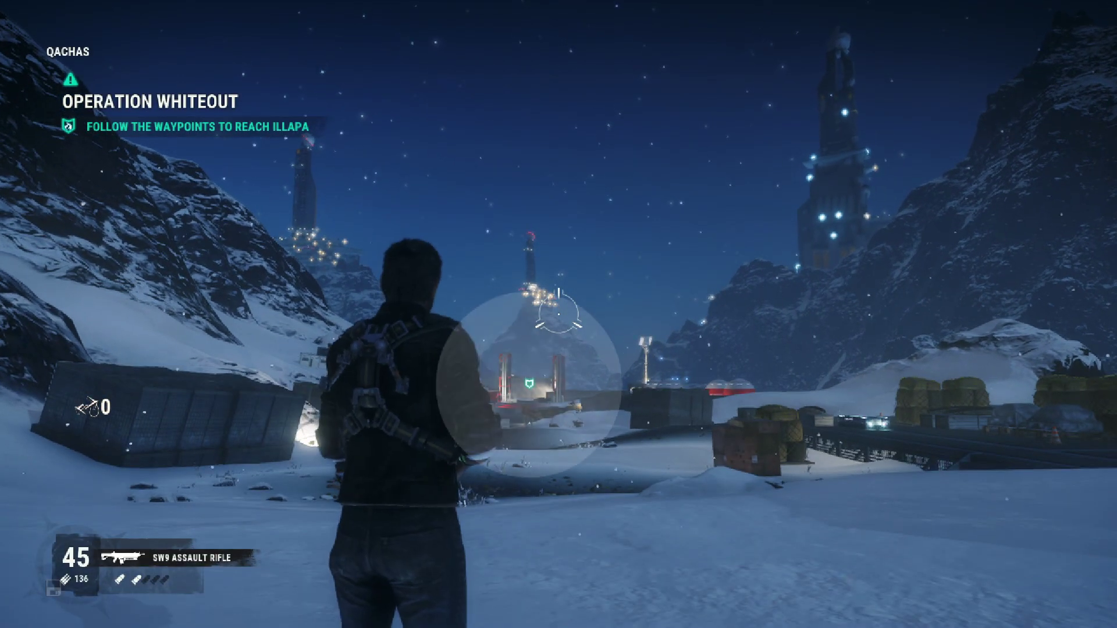
Step: Run the character across the snow toward the lit base with the W and S keys
key(w)
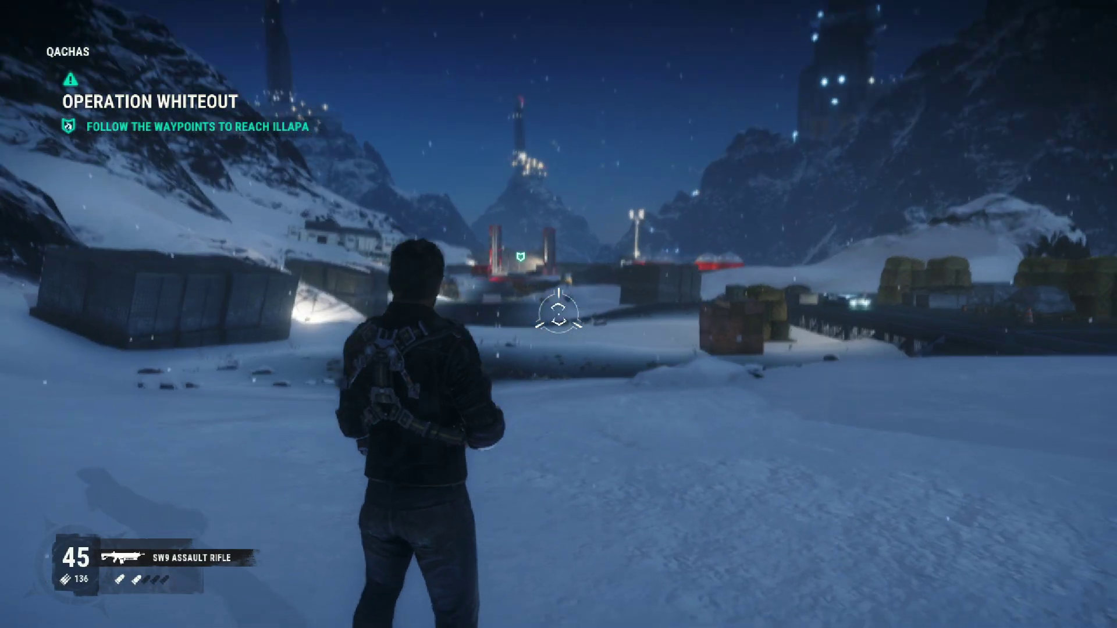
key(w)
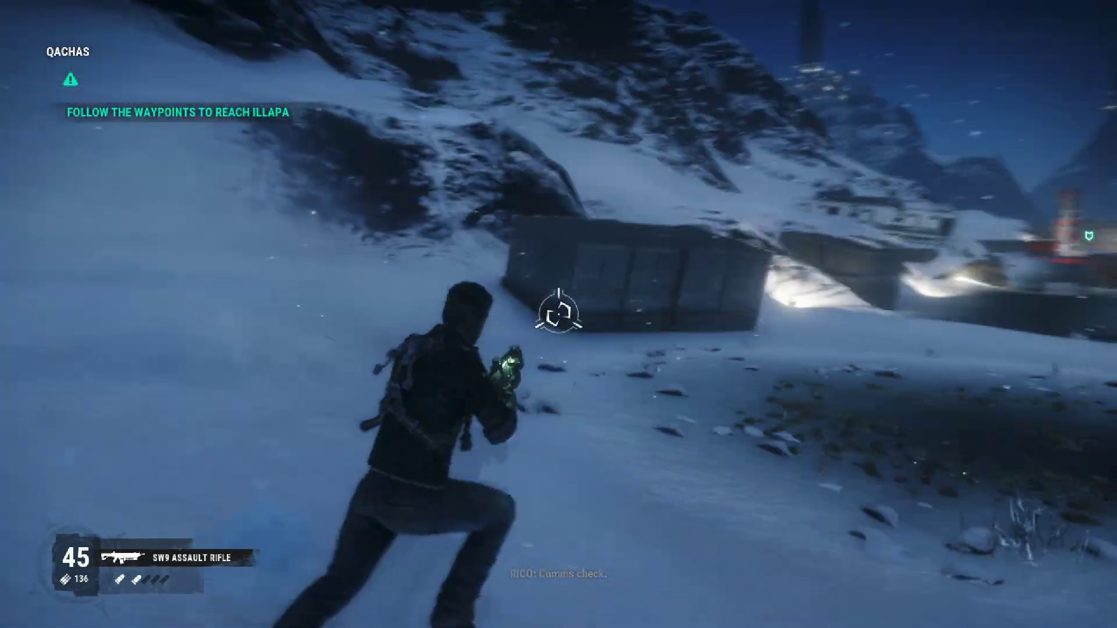
key(w)
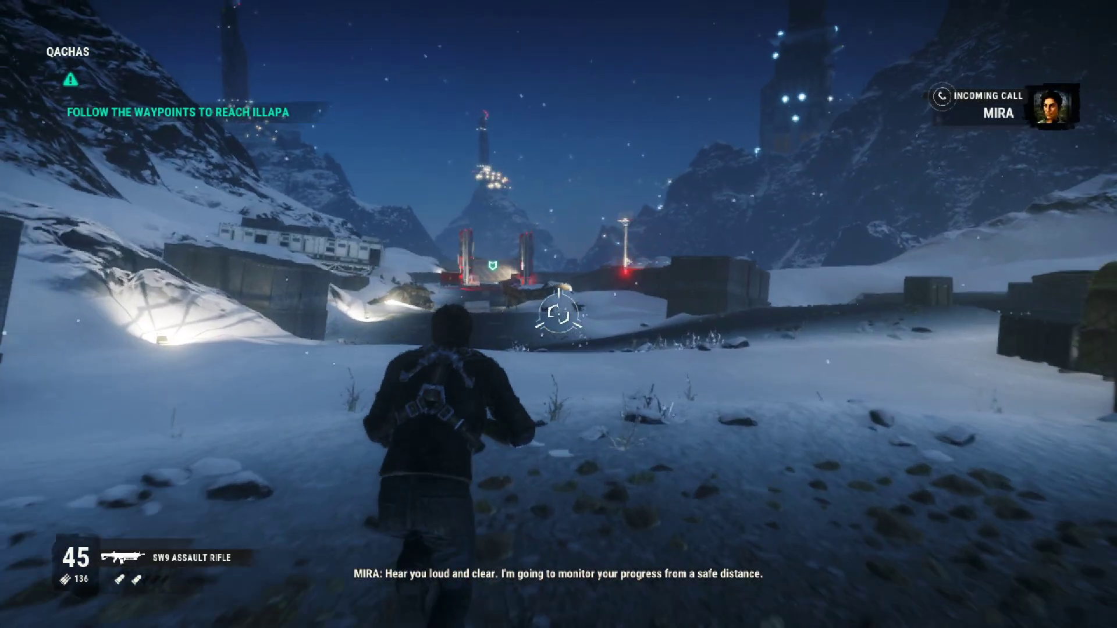
key(w)
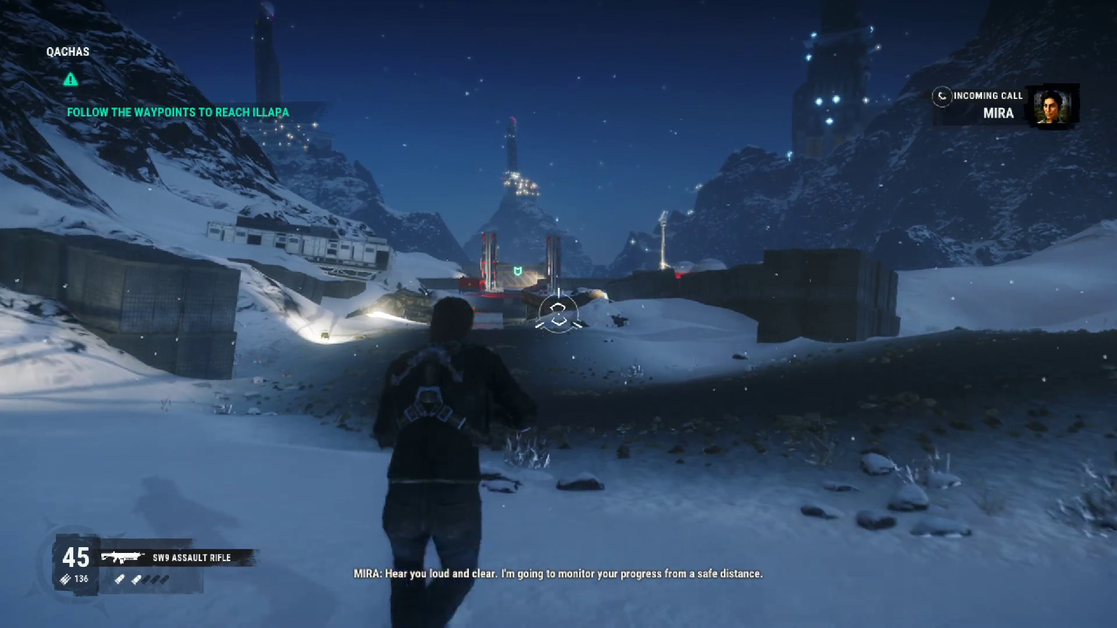
key(s)
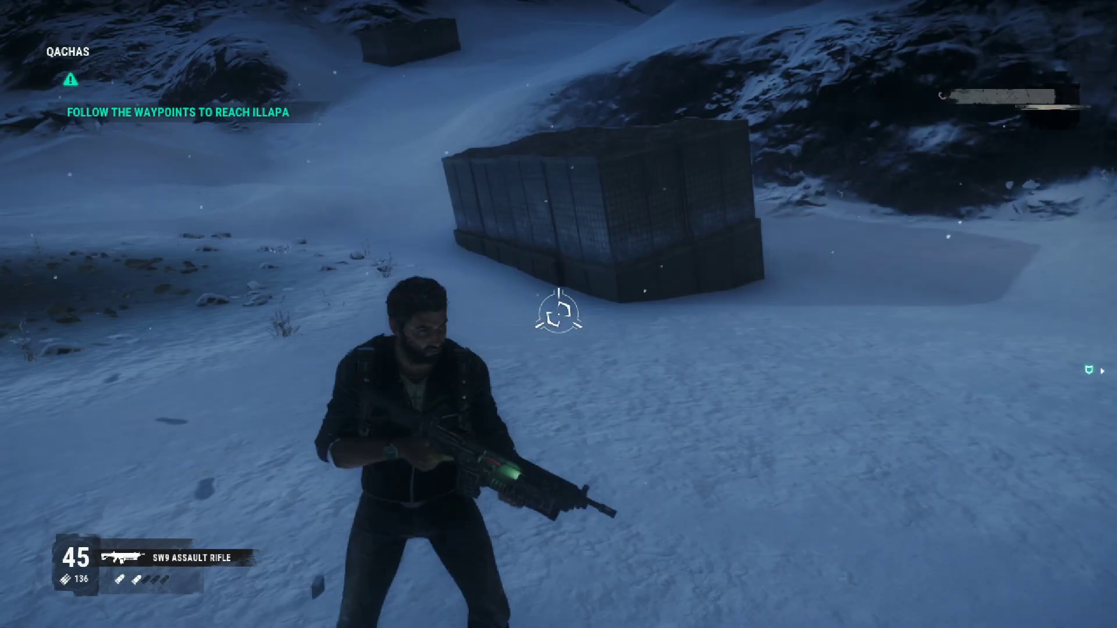
key(w)
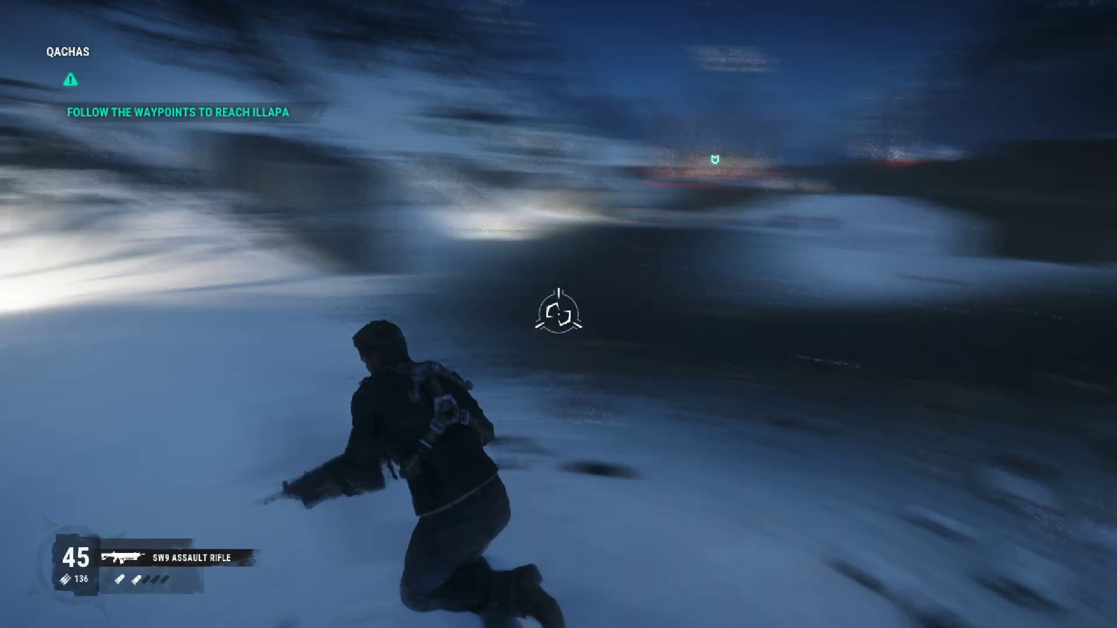
key(w)
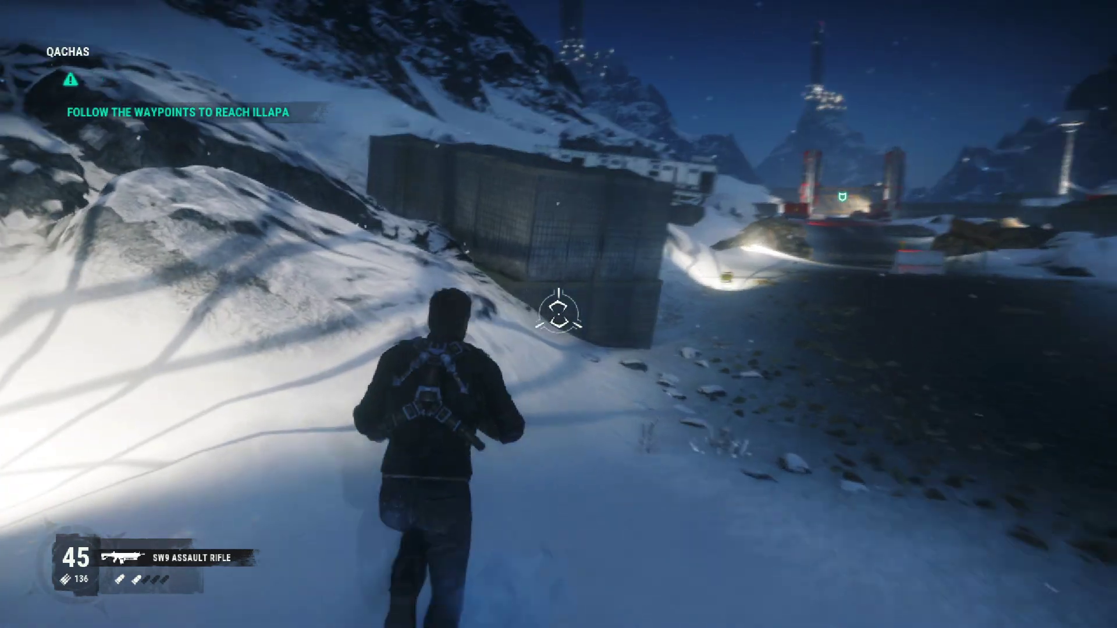